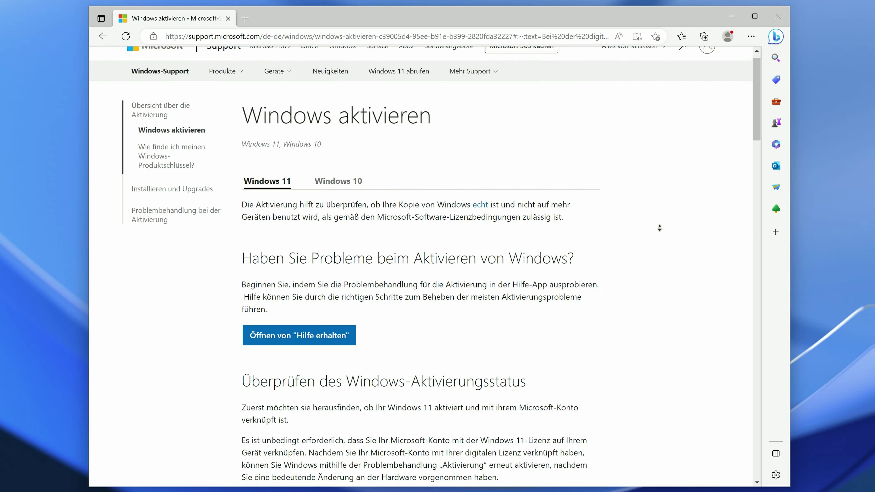
- Read the Windows 11 activation article from the introduction down to the section on activation methods
{"action": "scroll", "coordinate": [659, 227], "scroll_direction": "down", "scroll_amount": 2}
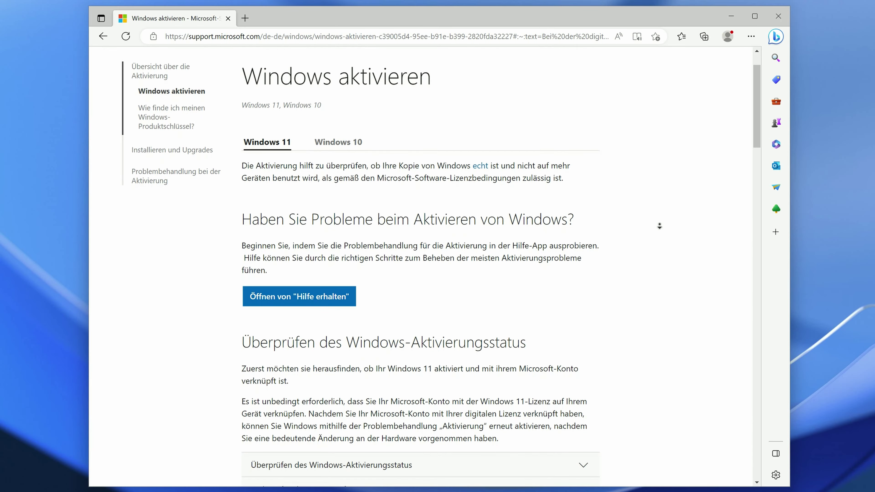
{"action": "scroll", "coordinate": [659, 226], "scroll_direction": "down", "scroll_amount": 2}
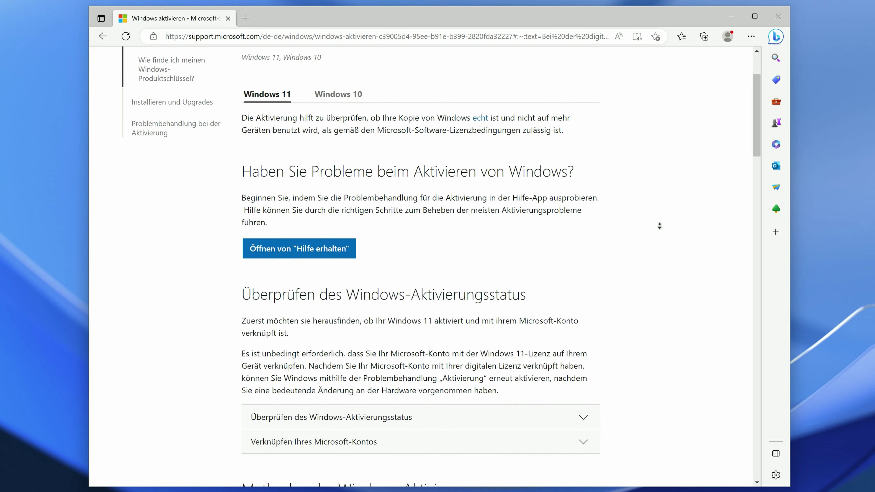
{"action": "scroll", "coordinate": [658, 226], "scroll_direction": "down", "scroll_amount": 2}
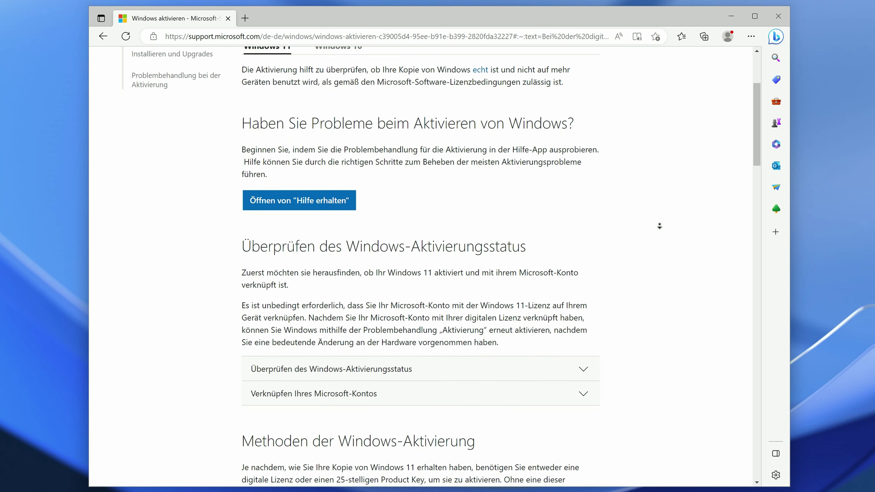
{"action": "scroll", "coordinate": [659, 226], "scroll_direction": "down", "scroll_amount": 2}
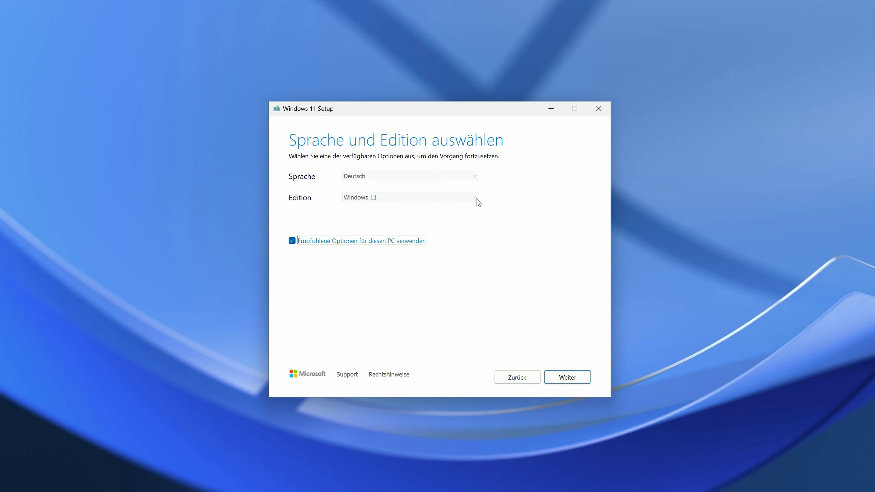
- Look through the edition and language choices in Windows 11 Setup, and proceed with the recommended options for this PC enabled
{"action": "left_click", "coordinate": [292, 241]}
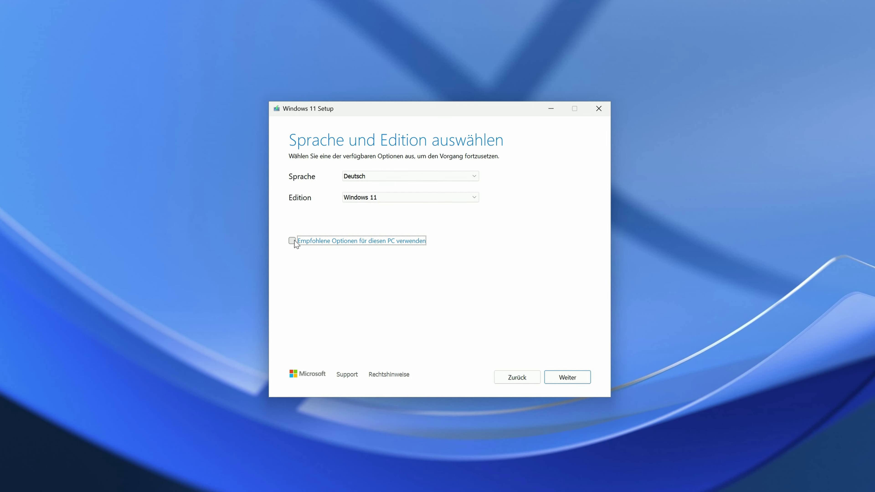
{"action": "left_click", "coordinate": [474, 198]}
{"action": "left_click", "coordinate": [476, 198]}
{"action": "left_click", "coordinate": [477, 177]}
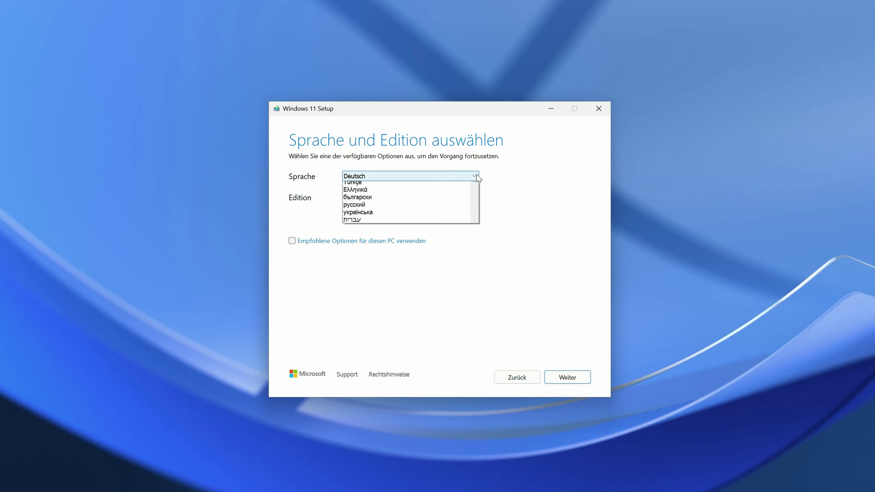
{"action": "scroll", "coordinate": [477, 178], "scroll_direction": "up", "scroll_amount": 2}
{"action": "left_click", "coordinate": [477, 176]}
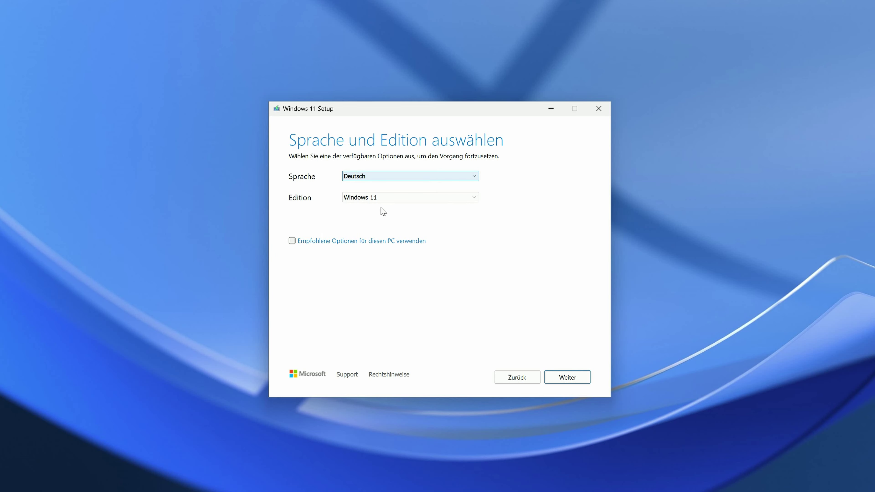
{"action": "left_click", "coordinate": [293, 240]}
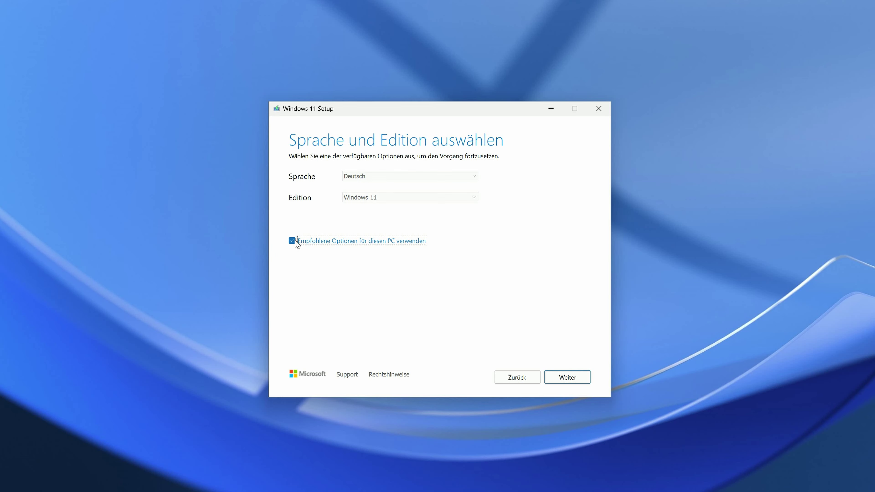
{"action": "left_click", "coordinate": [571, 379]}
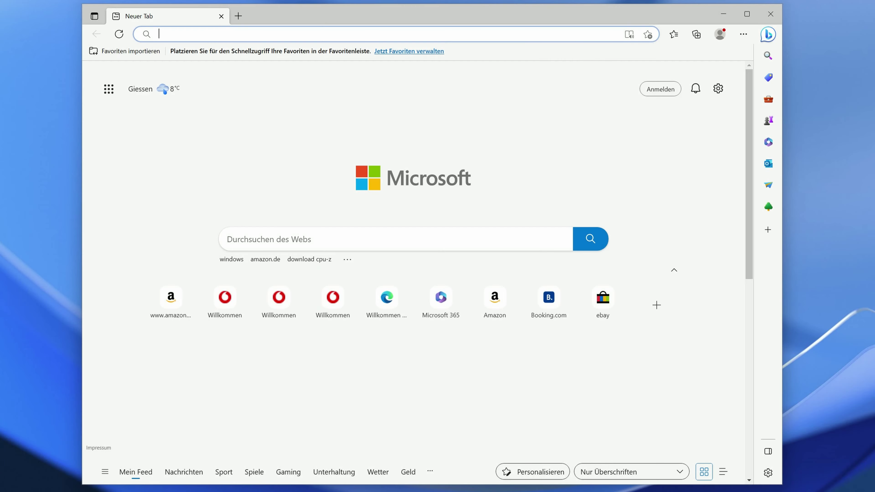
{"action": "type", "text": "https://www.microsoft.com/de-de/software-download/windows11"}
{"action": "key", "text": "Return"}
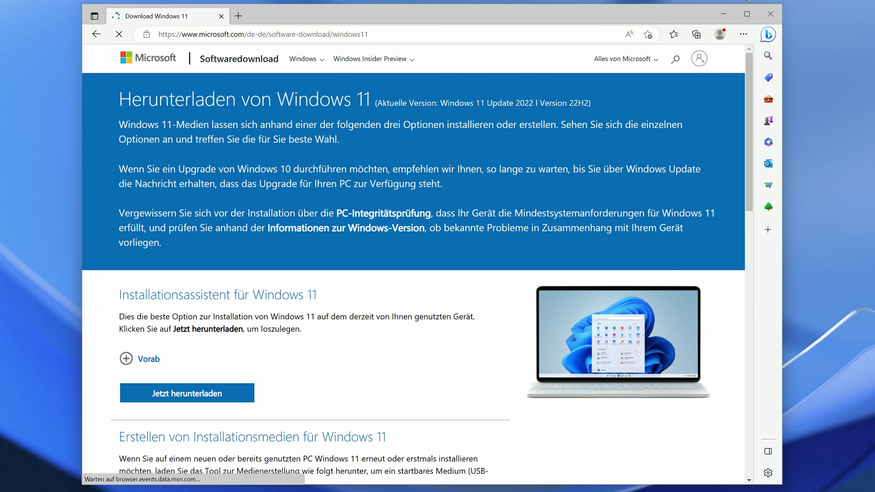
{"action": "left_click_drag", "start_coordinate": [748, 83], "coordinate": [756, 166]}
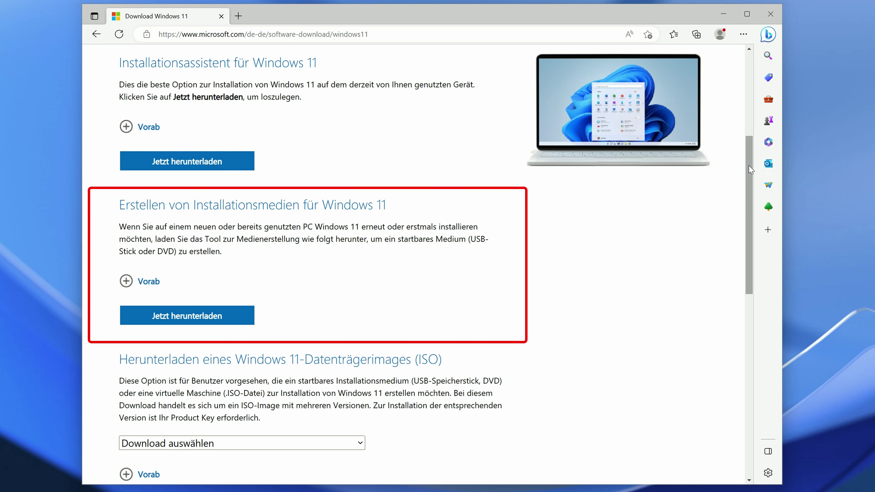
- Expand and read the preliminary notes for creating Windows 11 installation media, and download the media creation tool
{"action": "left_click", "coordinate": [127, 282]}
{"action": "middle_click", "coordinate": [519, 316]}
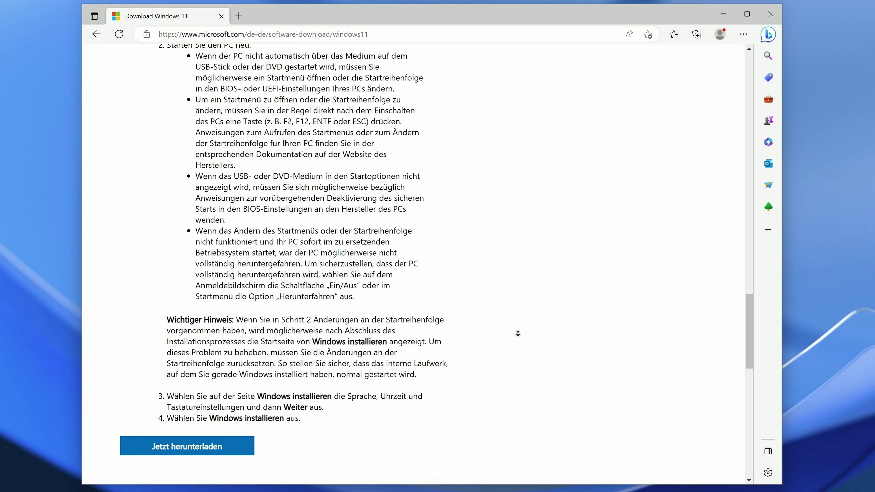
{"action": "middle_click", "coordinate": [517, 334]}
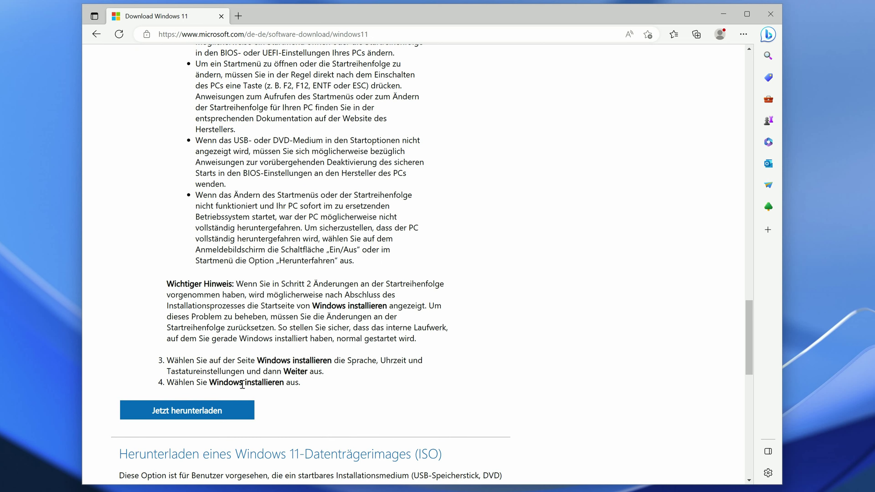
{"action": "left_click", "coordinate": [205, 415]}
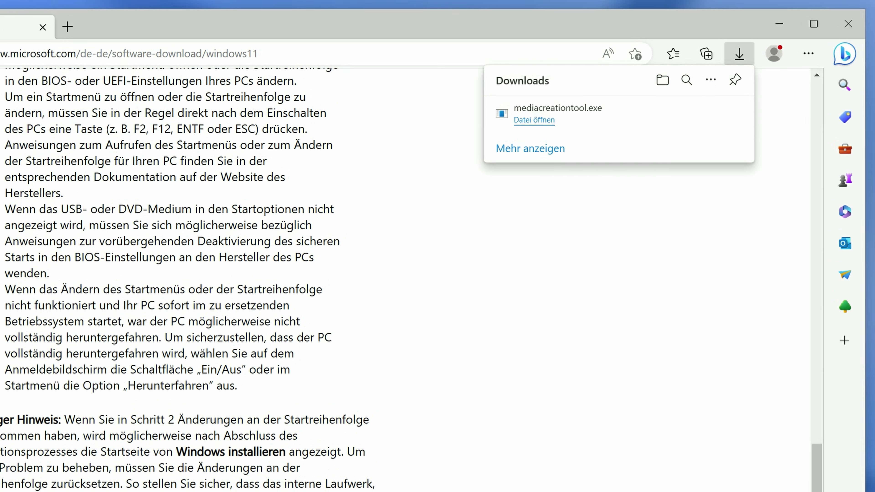
- Run mediacreationtool.exe with permission to make changes to the device, and accept the Microsoft licence terms
{"action": "left_click", "coordinate": [532, 126]}
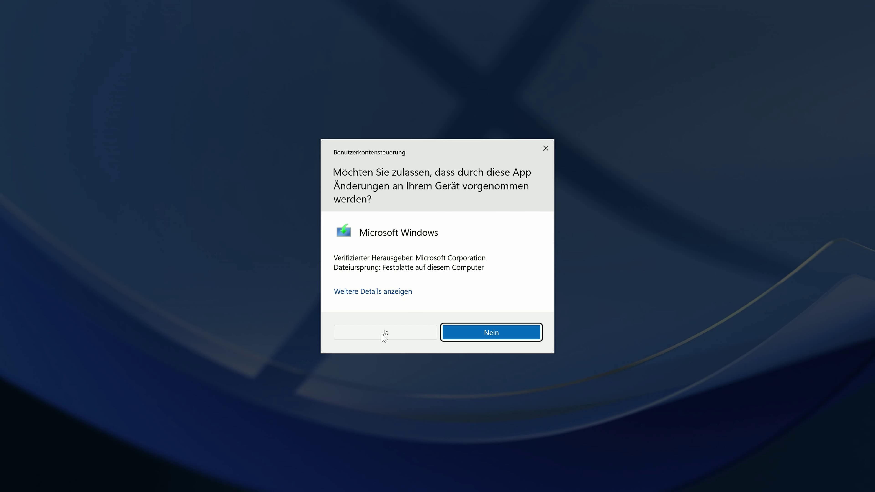
{"action": "left_click", "coordinate": [383, 334]}
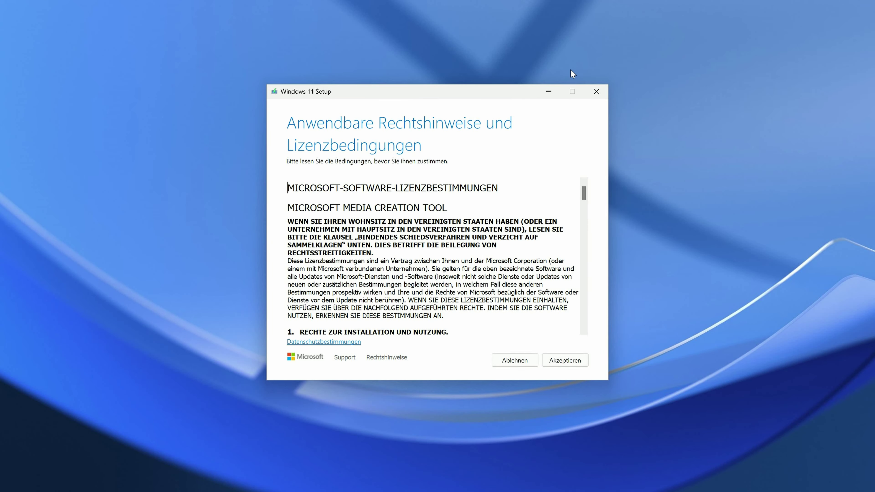
{"action": "left_click_drag", "start_coordinate": [584, 198], "coordinate": [575, 342]}
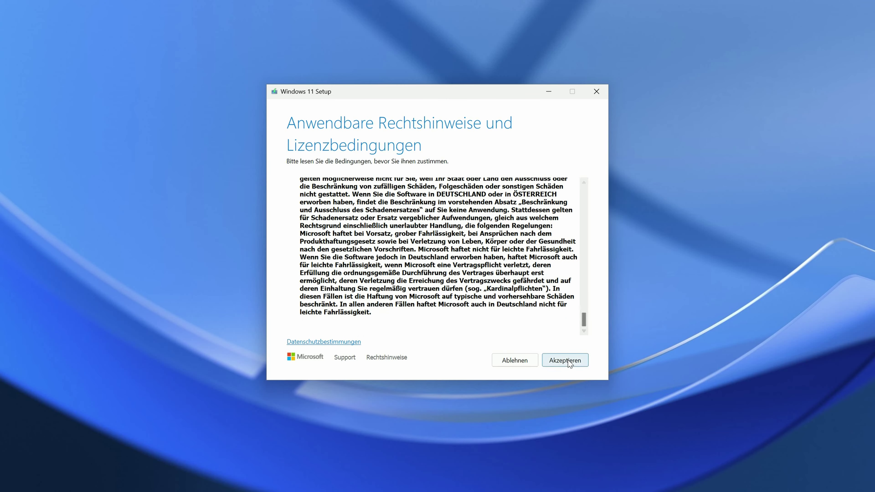
{"action": "left_click", "coordinate": [569, 363]}
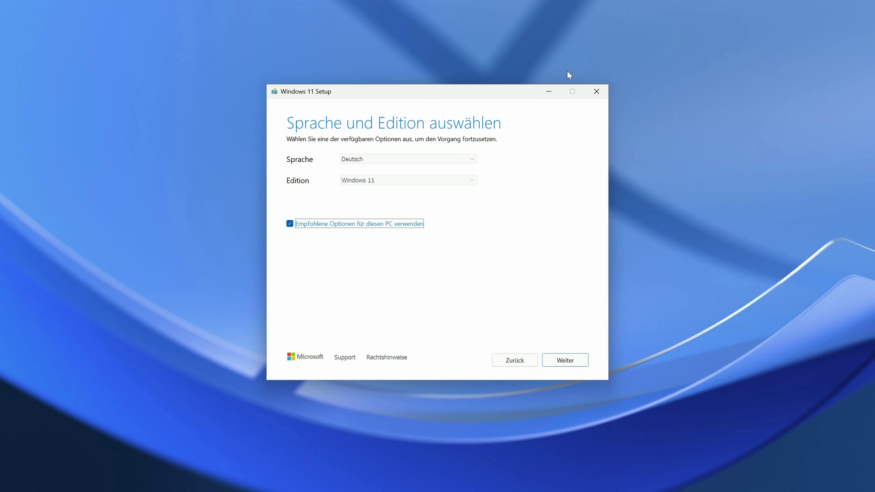
- Review the selectable editions and languages with the recommended options disabled, re-enable the recommended options for this PC, and continue
{"action": "left_click", "coordinate": [290, 223]}
{"action": "left_click", "coordinate": [471, 181]}
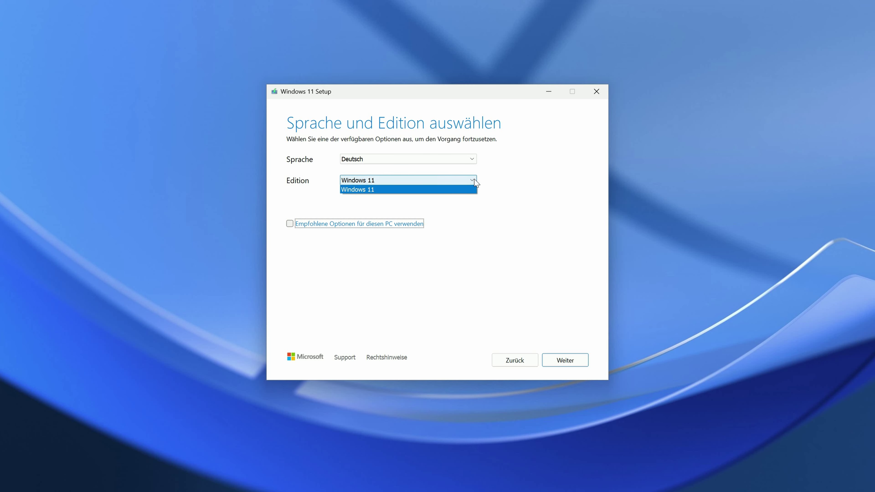
{"action": "left_click", "coordinate": [474, 181]}
{"action": "left_click", "coordinate": [474, 159]}
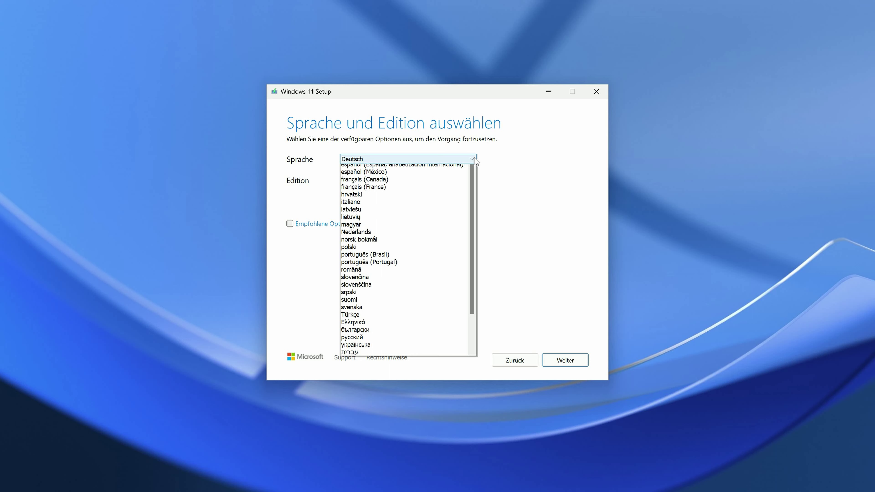
{"action": "left_click", "coordinate": [475, 159]}
{"action": "left_click", "coordinate": [290, 224]}
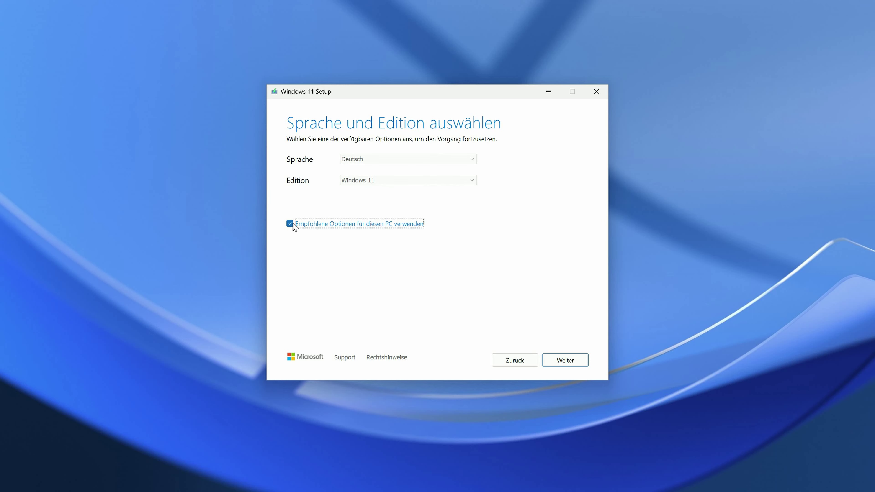
{"action": "left_click", "coordinate": [569, 363]}
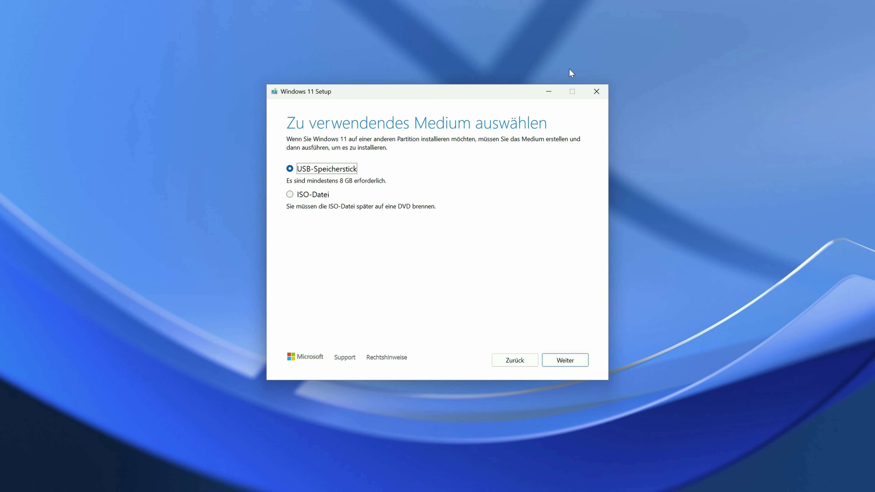
- Create the Windows 11 installation medium on USB flash drive D: after refreshing the drive list, and finish the setup tool
{"action": "left_click", "coordinate": [565, 360]}
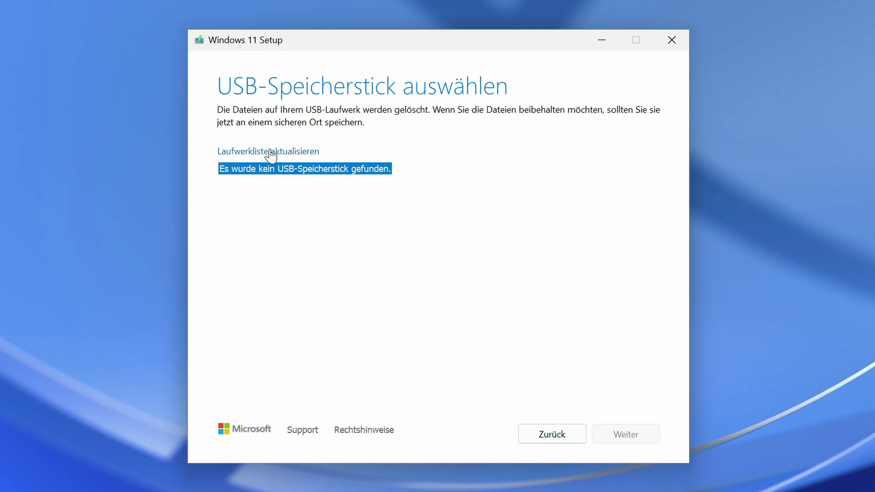
{"action": "left_click", "coordinate": [323, 167]}
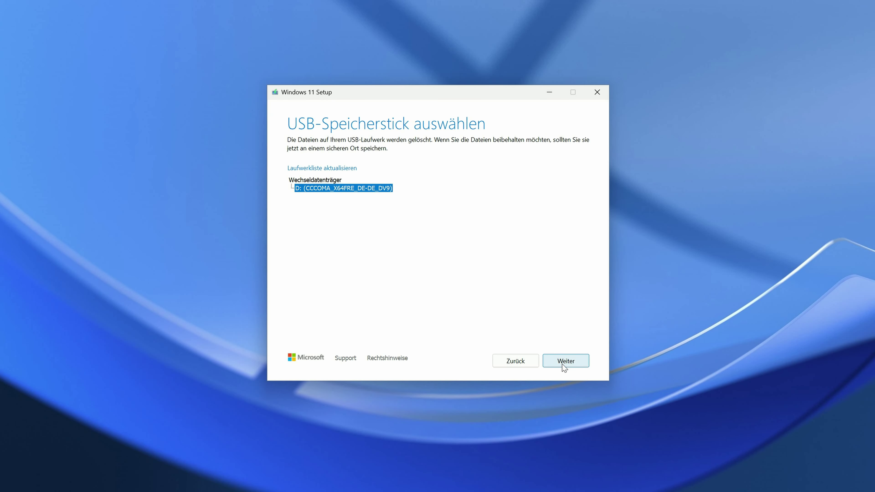
{"action": "left_click", "coordinate": [564, 361]}
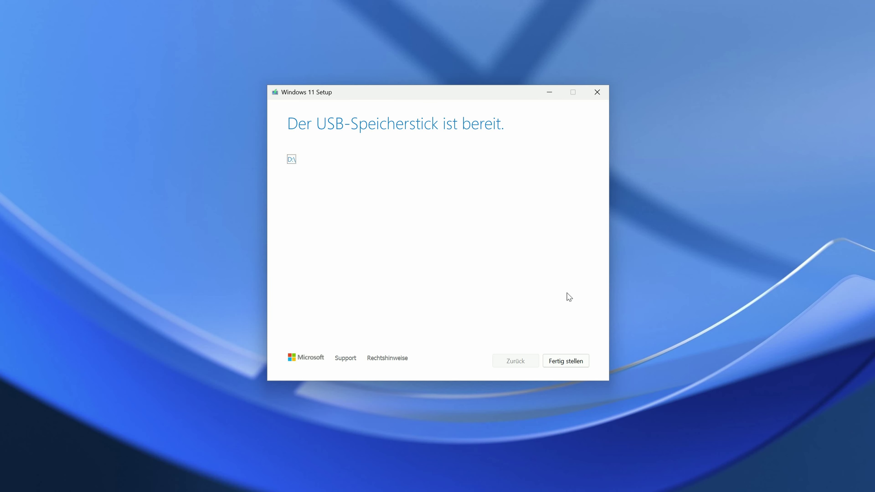
{"action": "left_click", "coordinate": [563, 366]}
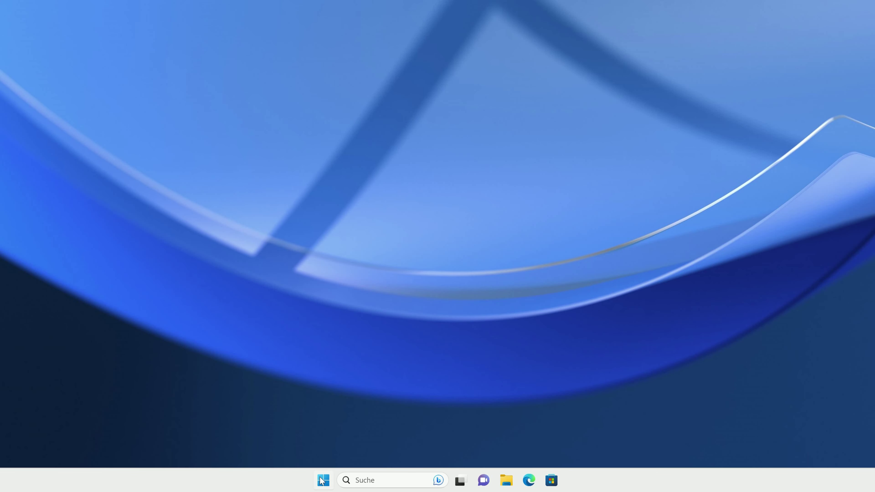
- Restart the PC into the advanced startup options
{"action": "left_click", "coordinate": [322, 481]}
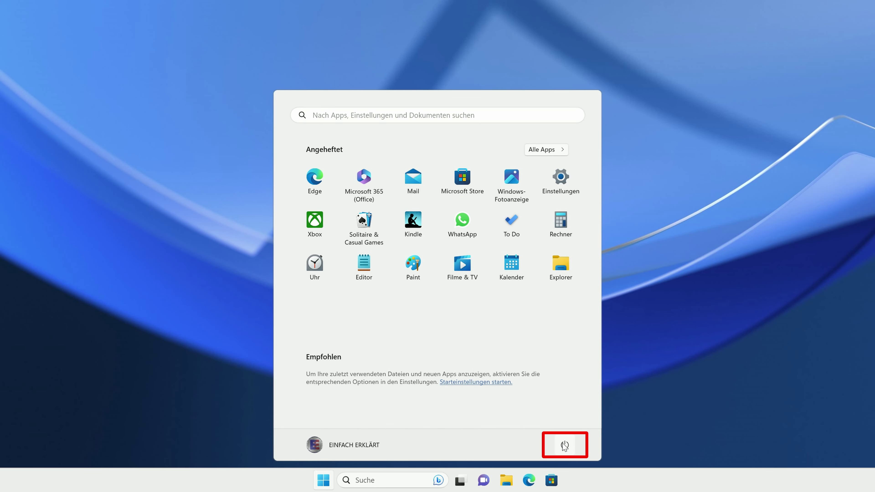
{"action": "left_click", "coordinate": [565, 446]}
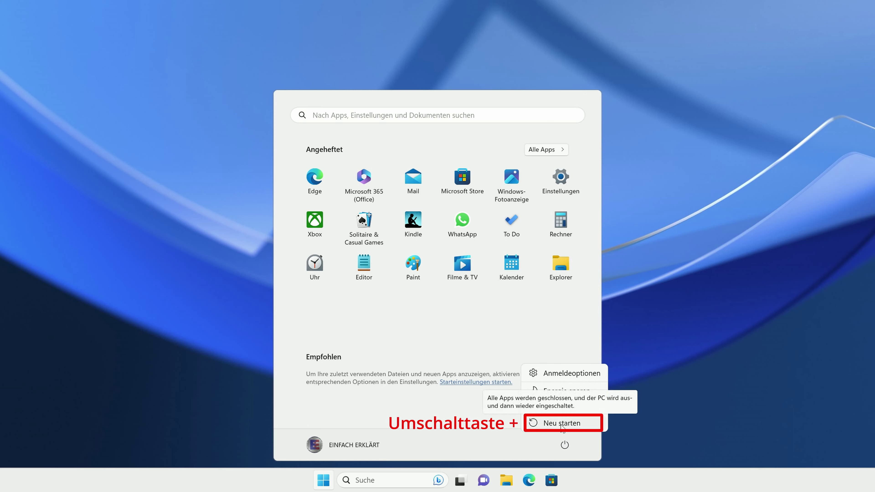
{"action": "left_click", "coordinate": [561, 425], "text": "shift"}
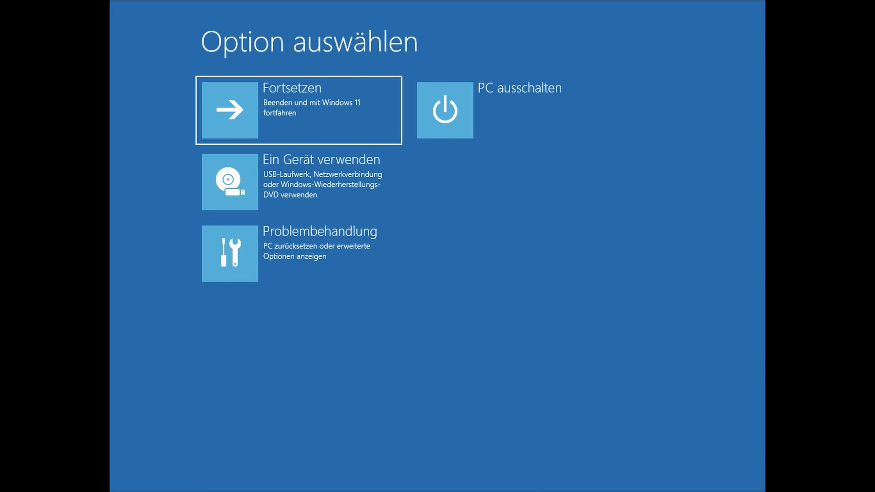
- Choose to use a device and boot the PC from EFI USB Device
{"action": "key", "text": "Down"}
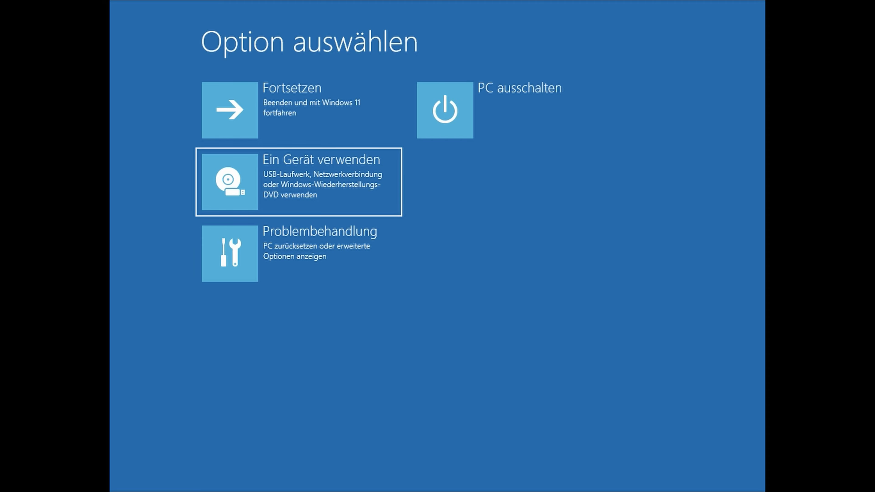
{"action": "key", "text": "Return"}
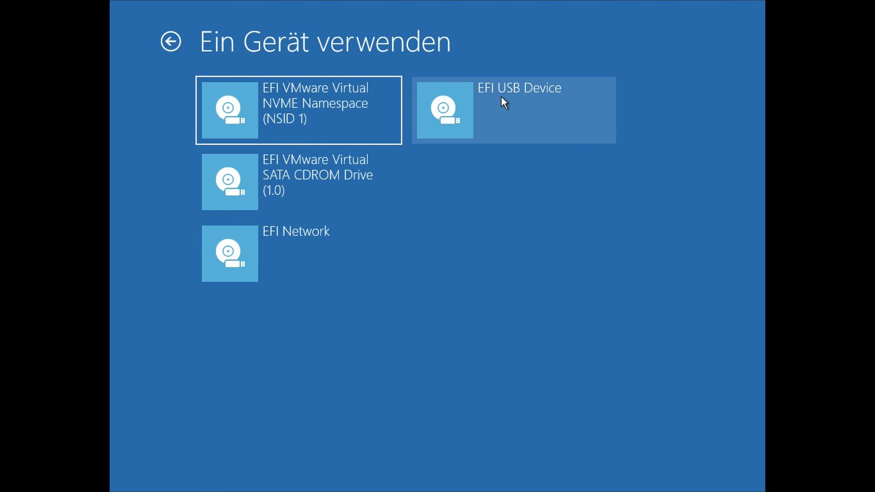
{"action": "left_click", "coordinate": [498, 109]}
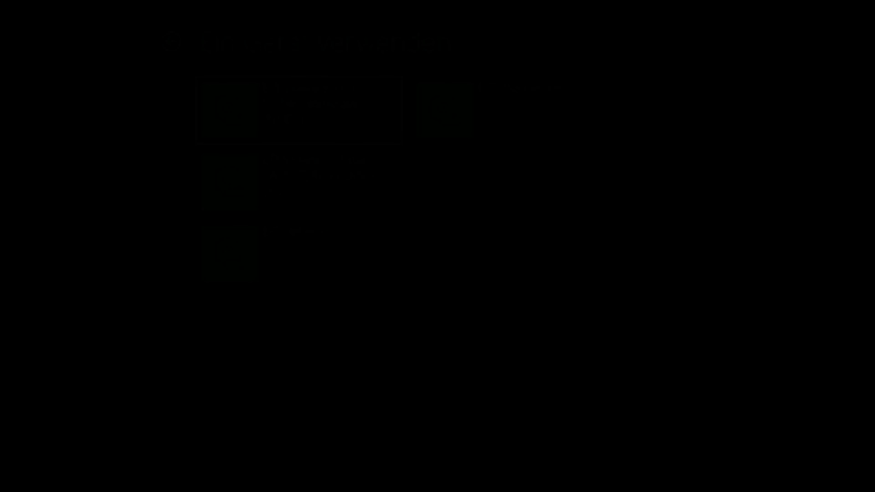